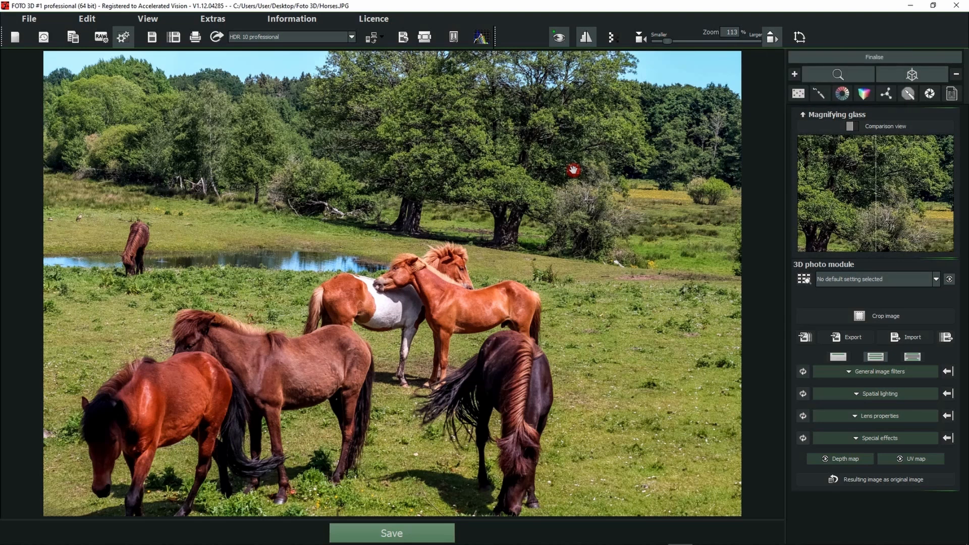
Look briefly at the Grain module and collapse the magnifying glass preview.
scroll(353, 342, "up", 5)
scroll(353, 341, "down", 5)
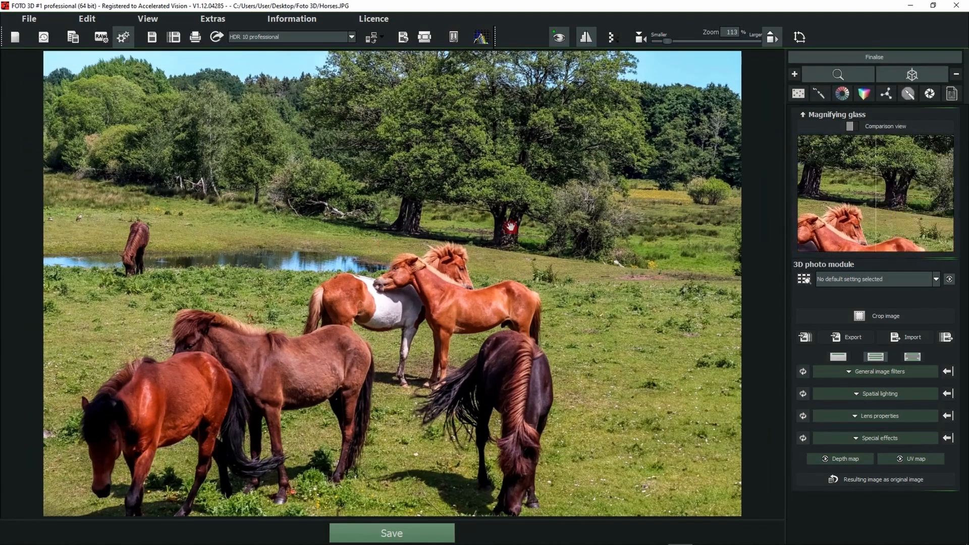
left_click(799, 94)
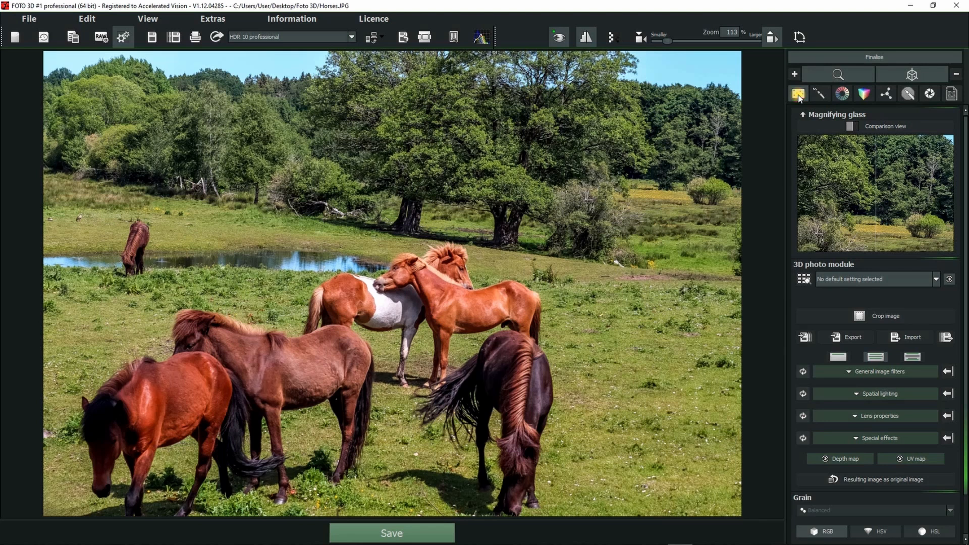
left_click(798, 98)
left_click(834, 97)
left_click(831, 113)
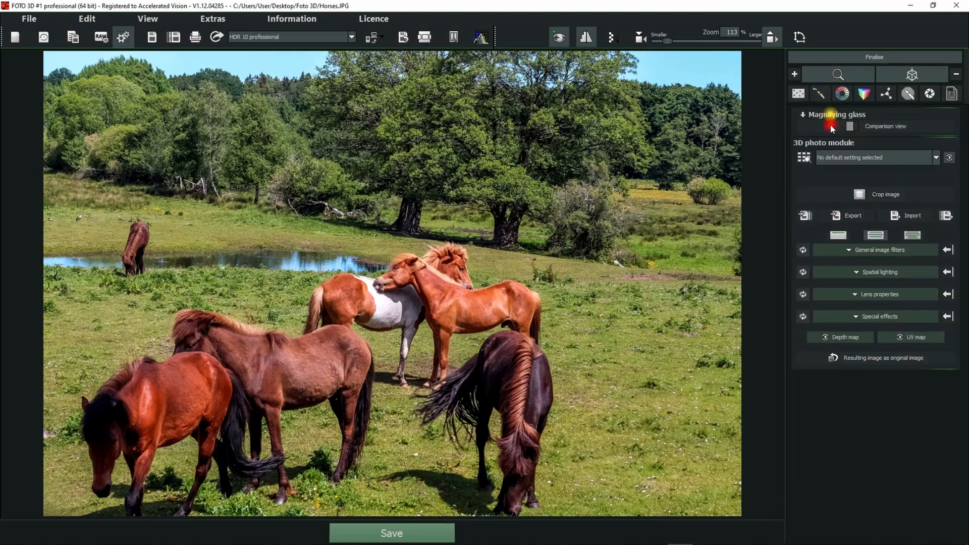
Examine the Local adjustments, Colour module, LUT photo style and Artificial intelligence modules.
left_click(818, 95)
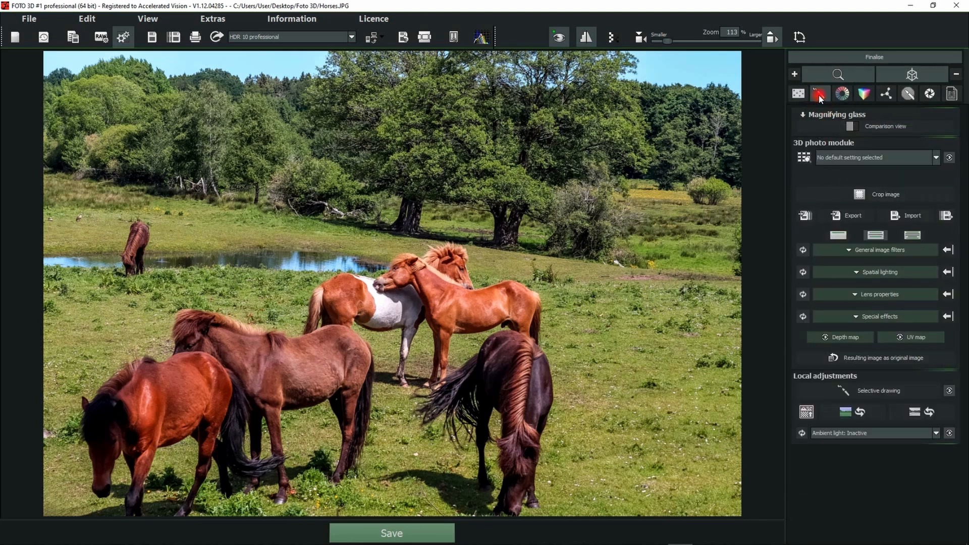
left_click(843, 94)
left_click(865, 93)
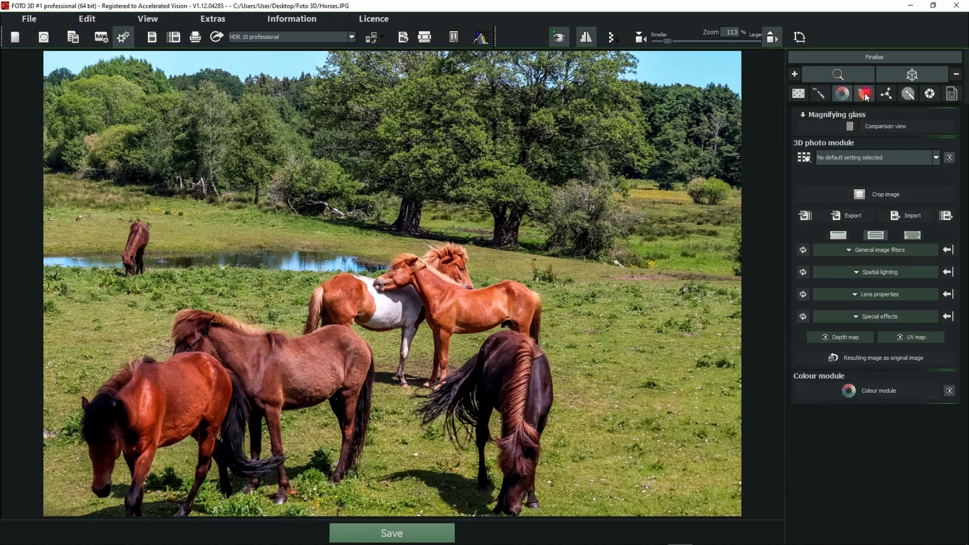
left_click(885, 93)
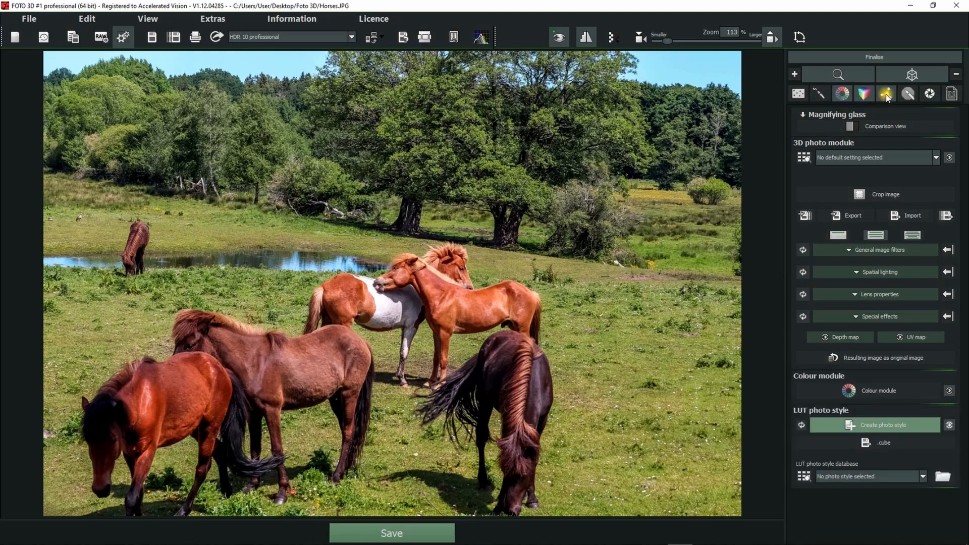
left_click(893, 338)
left_click(843, 94)
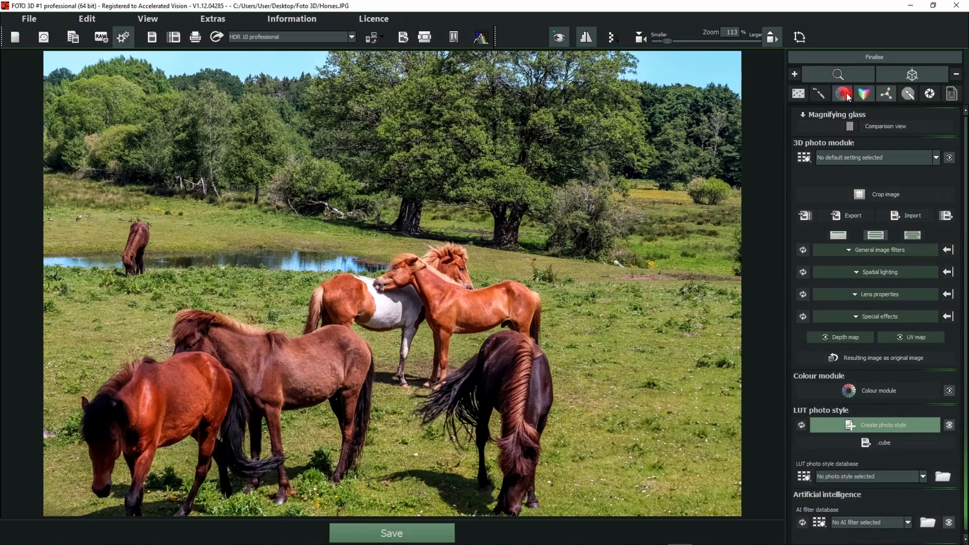
left_click(865, 93)
left_click(887, 94)
Examine the Corrections, Focus peaking analysis and Watermark/logo modules, leaving only the 3D photo module shown.
left_click(908, 94)
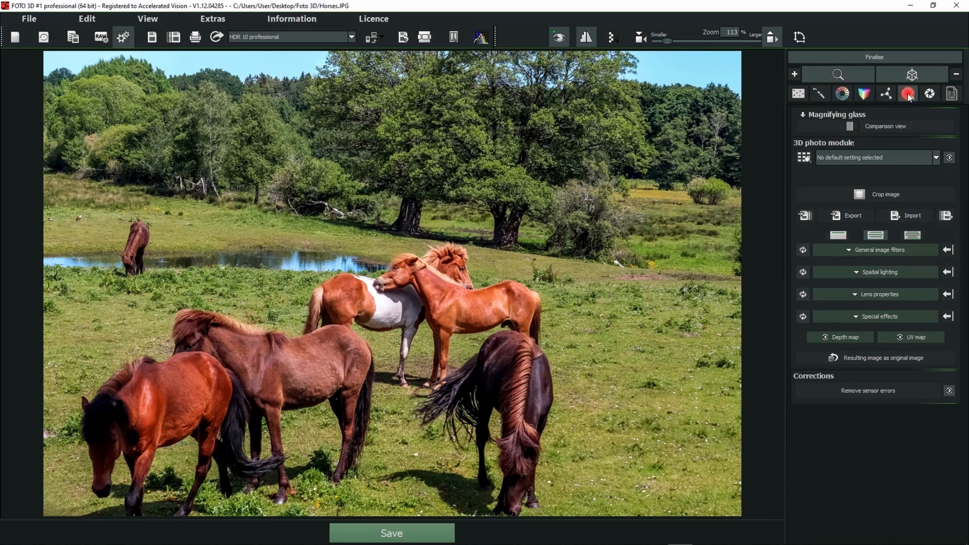
left_click(929, 96)
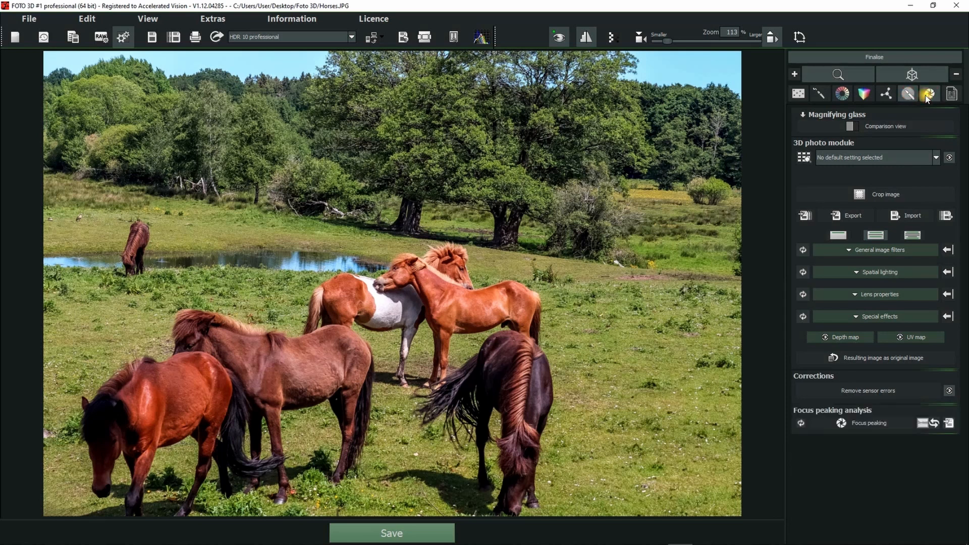
left_click(928, 95)
left_click(908, 94)
left_click(952, 95)
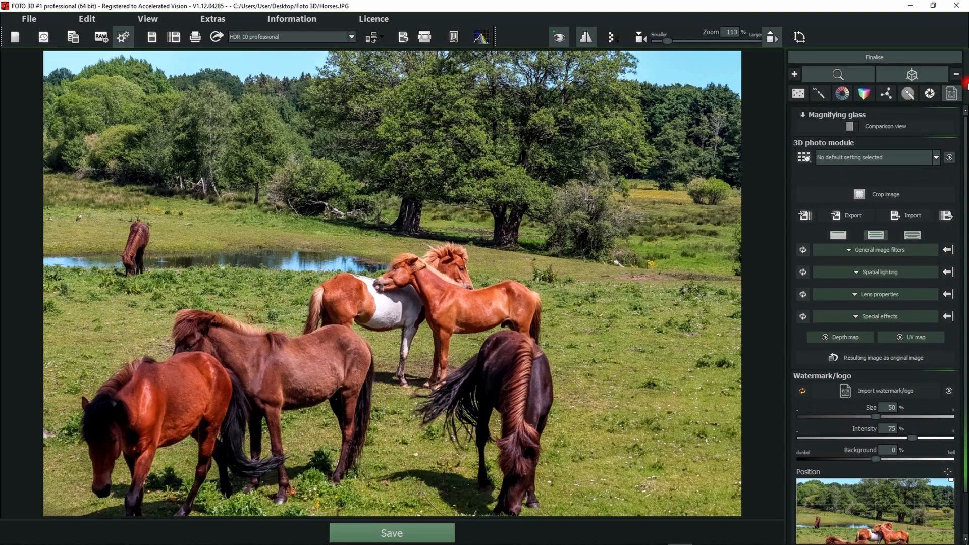
left_click(951, 95)
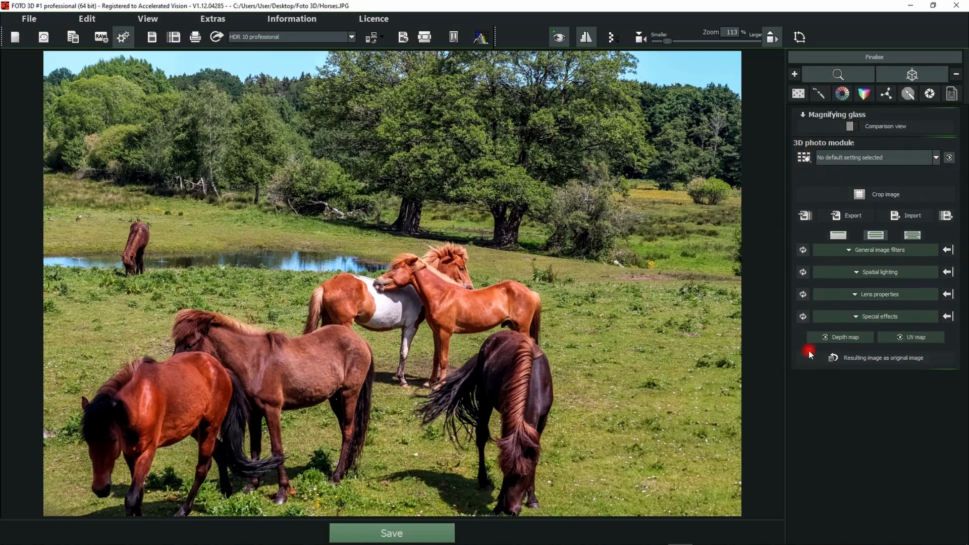
Compare the horse photo's depth map with its UV map and return to the normal image view.
left_click(830, 336)
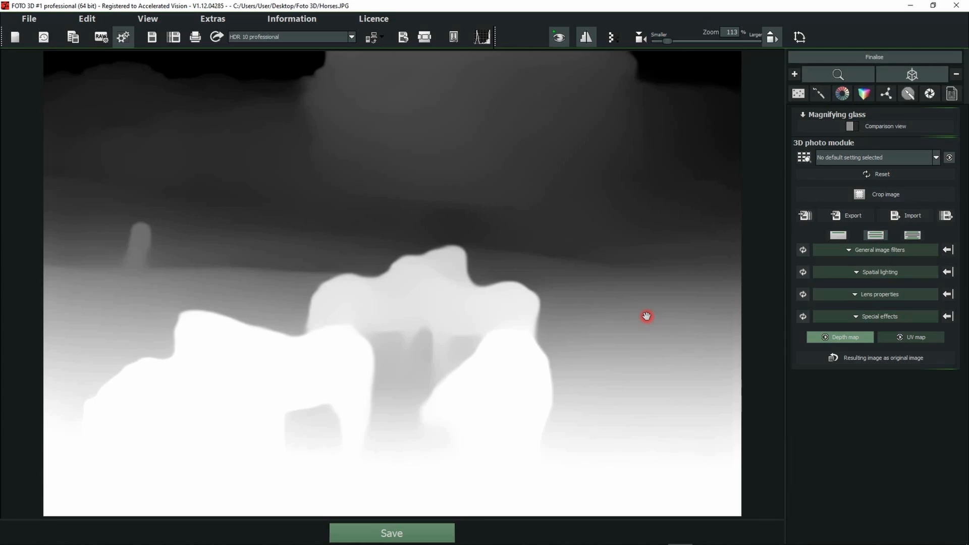
left_click(913, 337)
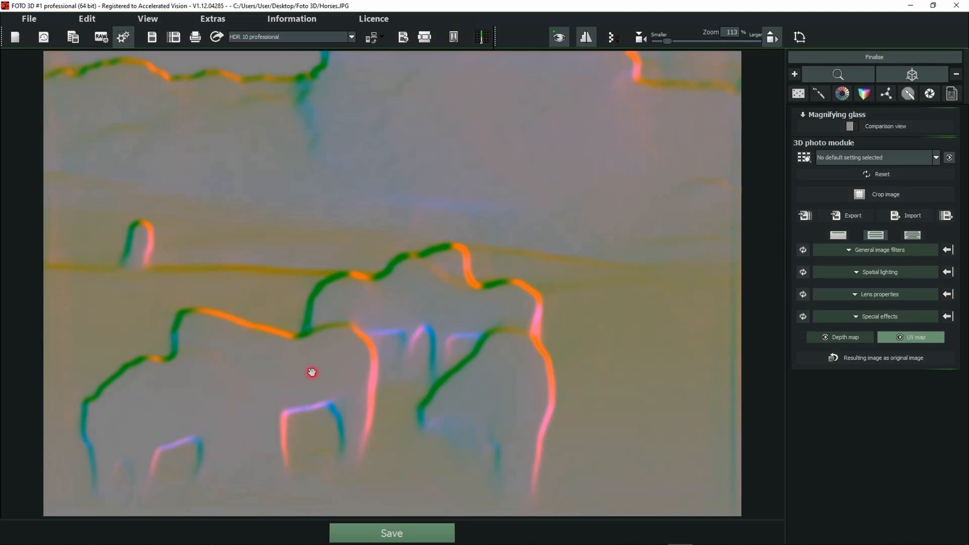
left_click(827, 338)
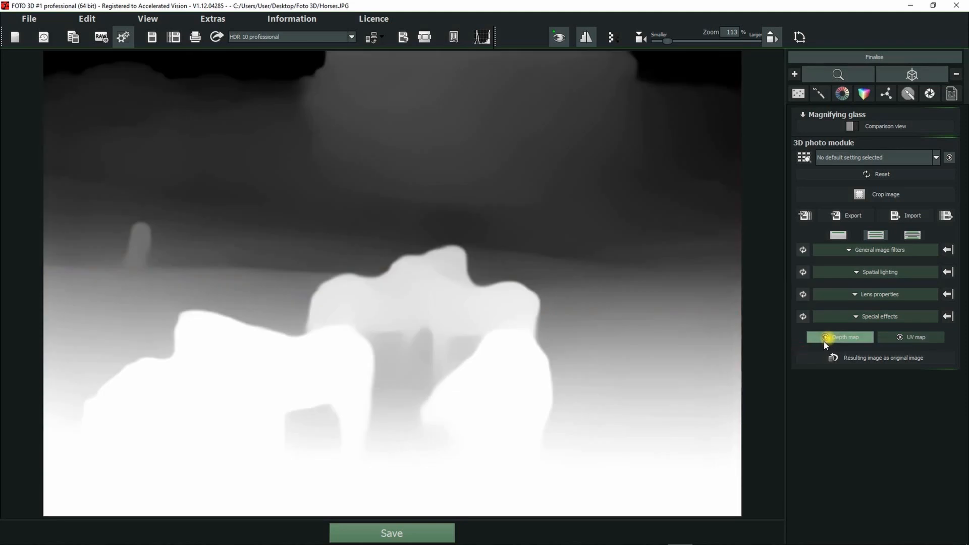
left_click(898, 337)
left_click(852, 337)
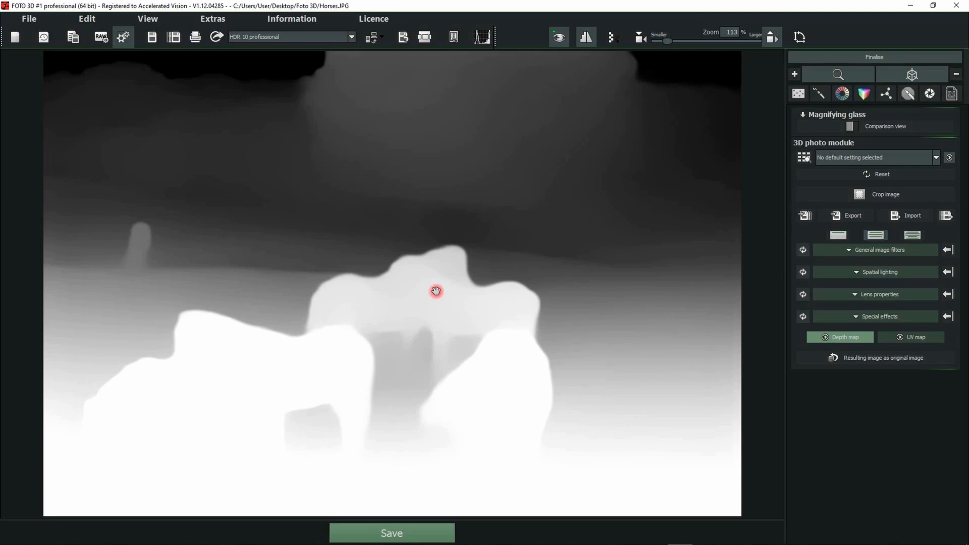
left_click(838, 336)
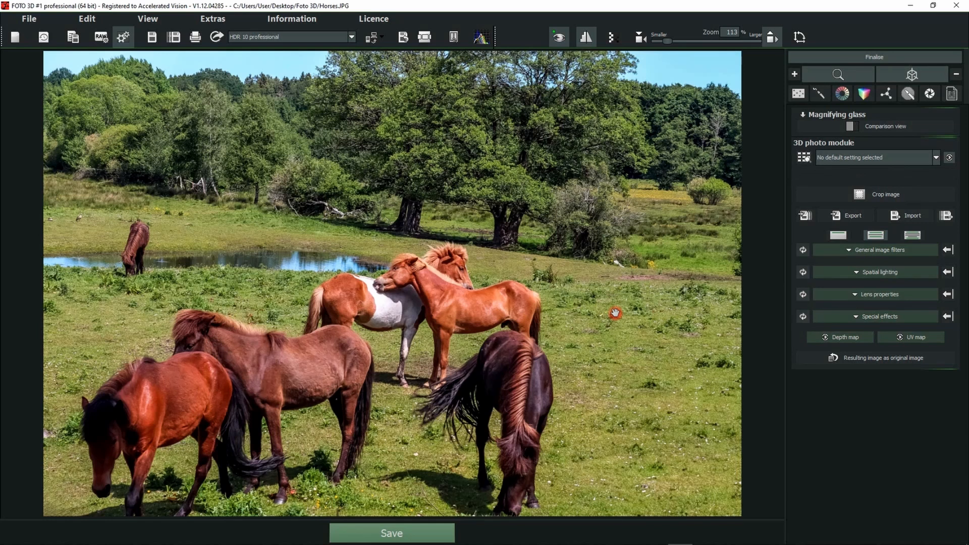
Examine the General image filters, Spatial lighting, Lens properties and Special effects groups, expanding and collapsing each one.
left_click(881, 250)
left_click(881, 250)
left_click(876, 273)
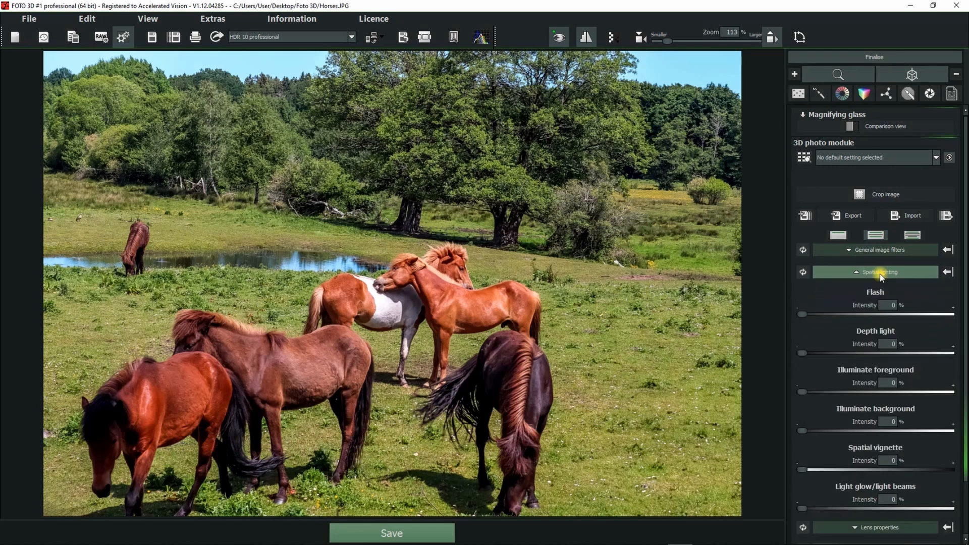
left_click(876, 273)
left_click(861, 271)
left_click(861, 272)
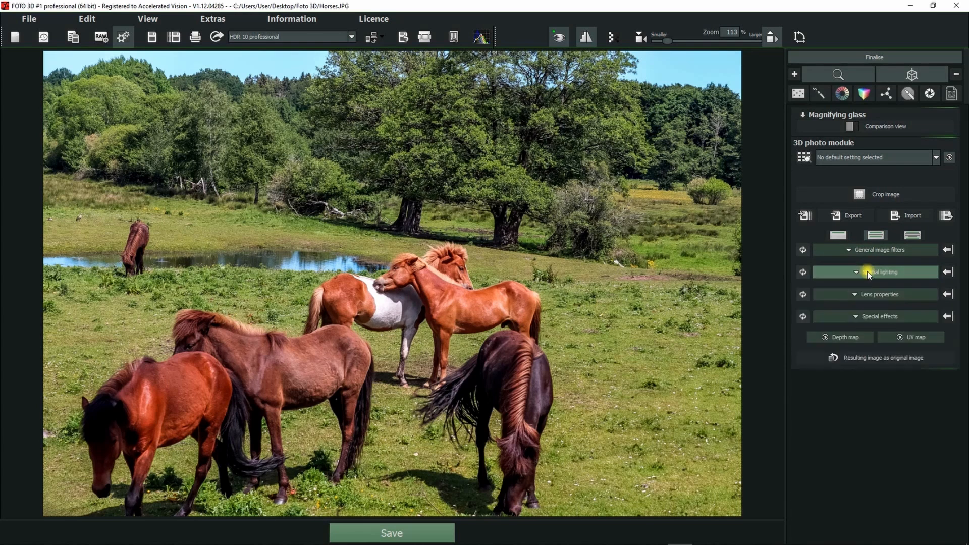
left_click(866, 295)
left_click(866, 295)
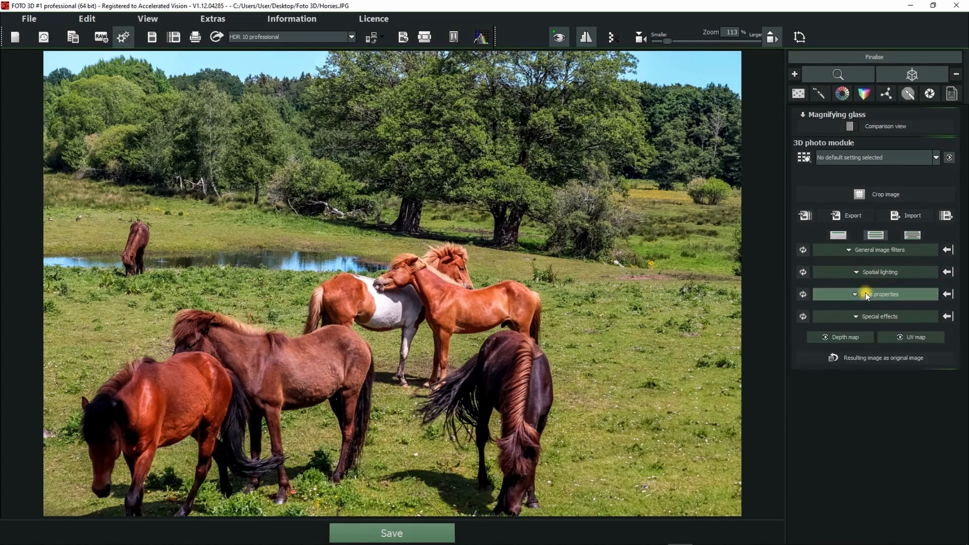
left_click(868, 318)
left_click(868, 318)
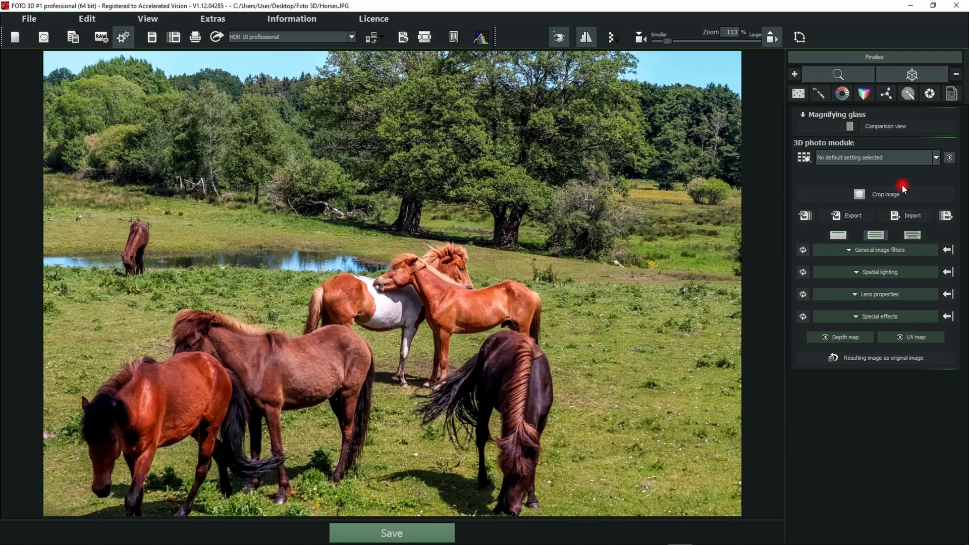
Apply the Moonlight preset of the 3D photo module to the horse photo.
left_click(867, 158)
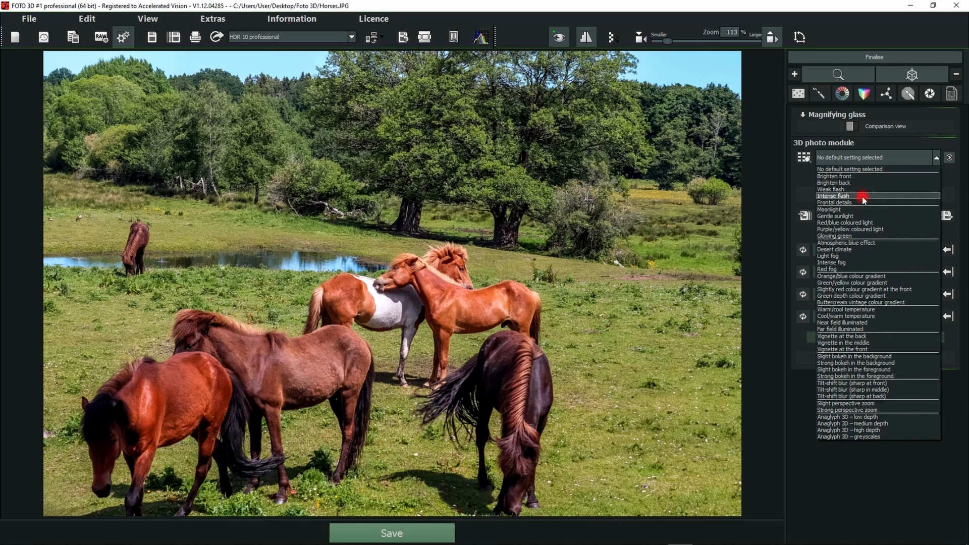
left_click(846, 210)
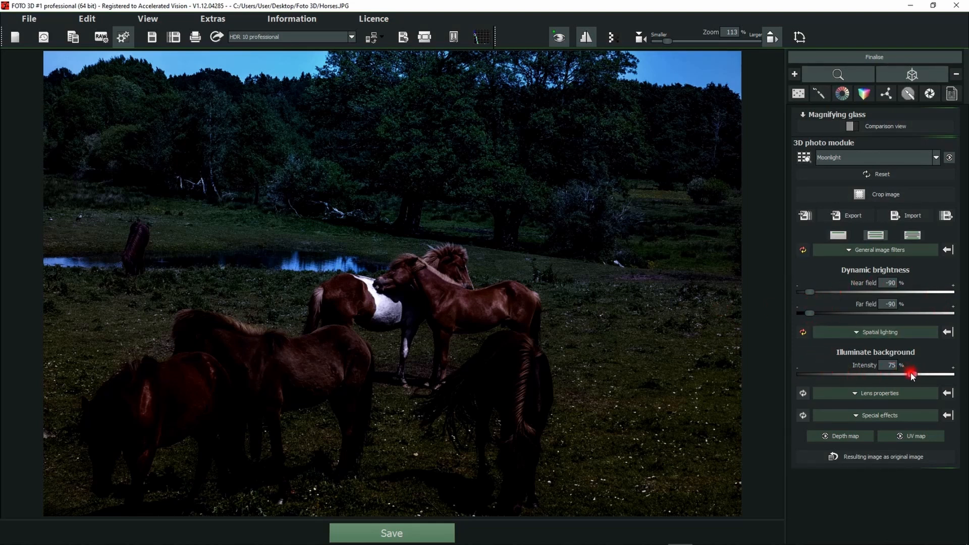
Try the image with the background illumination reduced to zero and restore the Moonlight preset.
left_click_drag(911, 375, 757, 374)
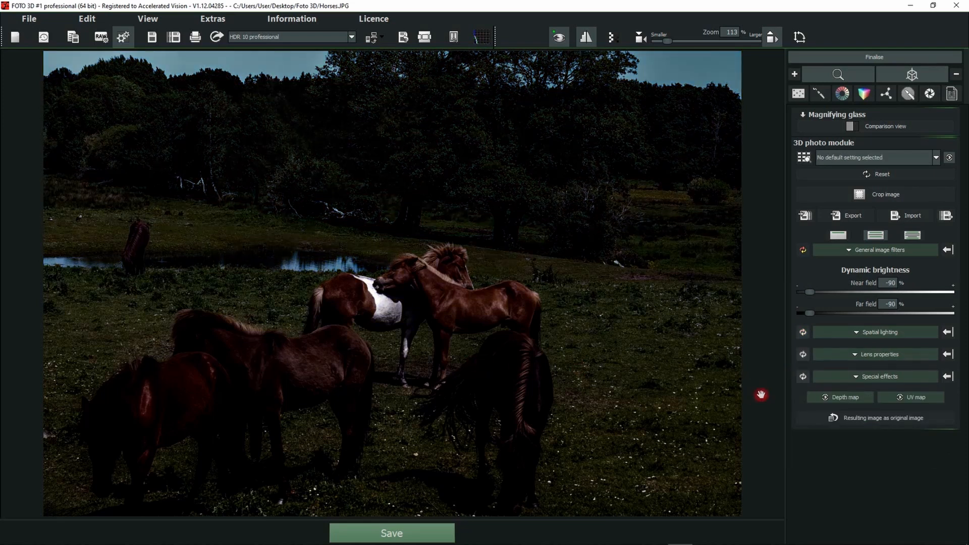
left_click(853, 158)
left_click(827, 209)
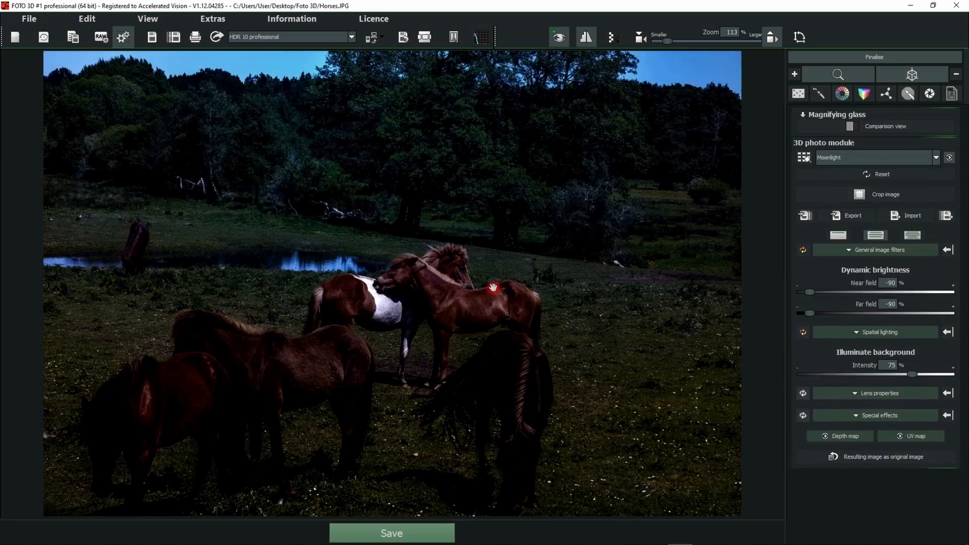
Raise the Illuminate background intensity to 87 % and show all of the Spatial lighting settings.
left_click_drag(888, 375, 930, 375)
left_click(901, 336)
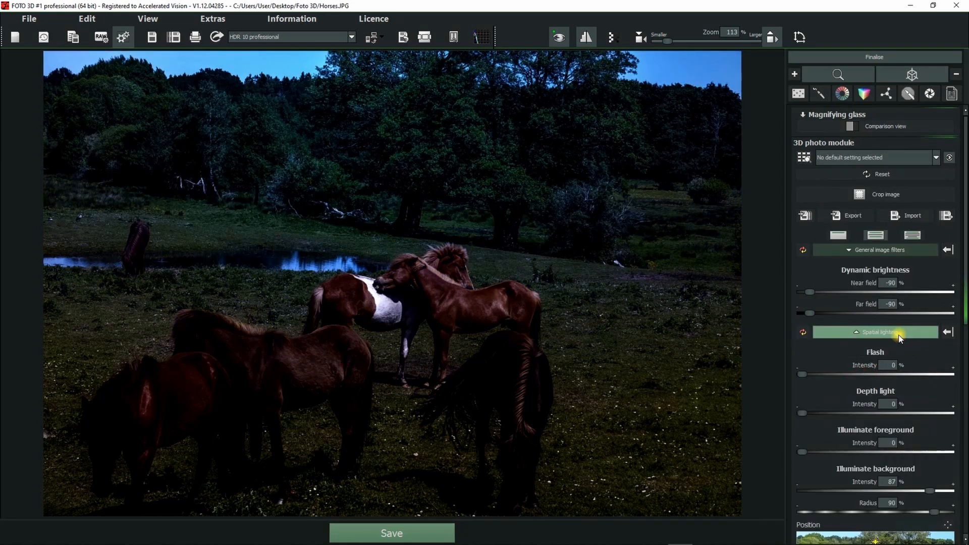
scroll(906, 348, "down", 3)
scroll(918, 368, "down", 1)
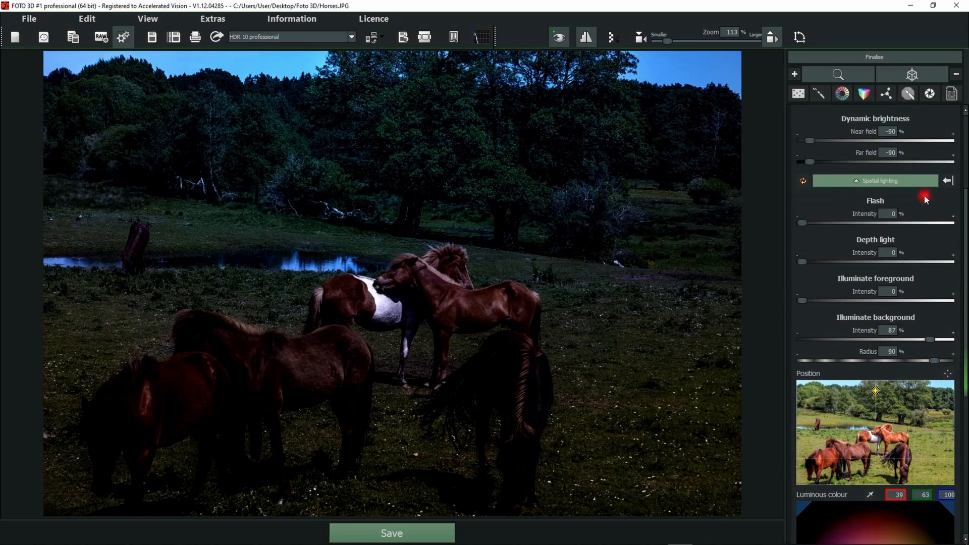
scroll(884, 408, "down", 1)
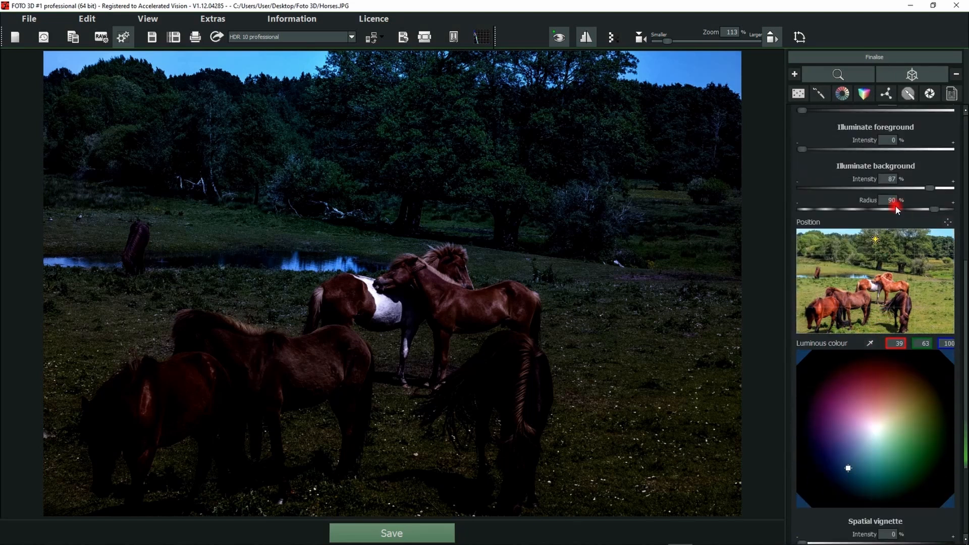
scroll(876, 202, "up", 3)
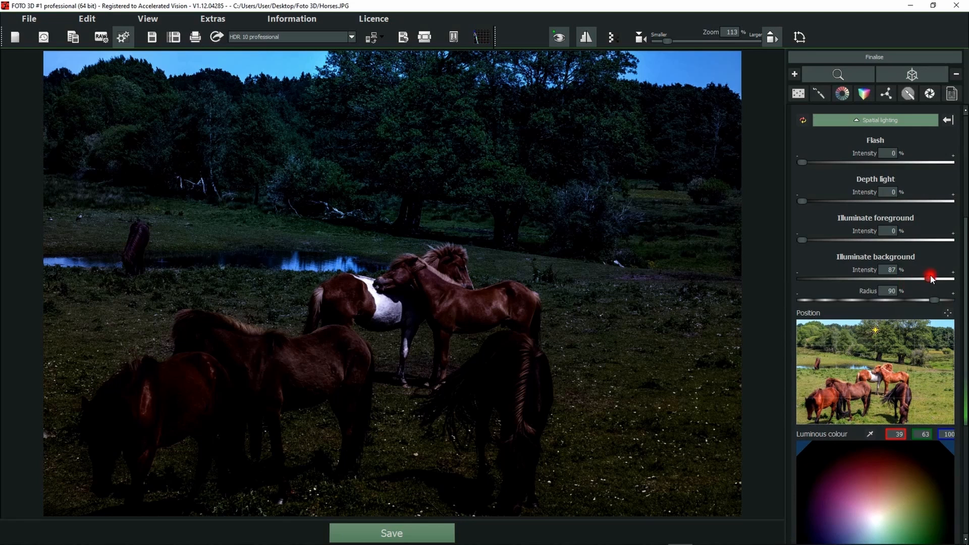
Set the background illumination to 80 % intensity and 95 % radius, with its light position nudged slightly at the large tree.
left_click_drag(929, 279, 858, 300)
left_click(820, 300)
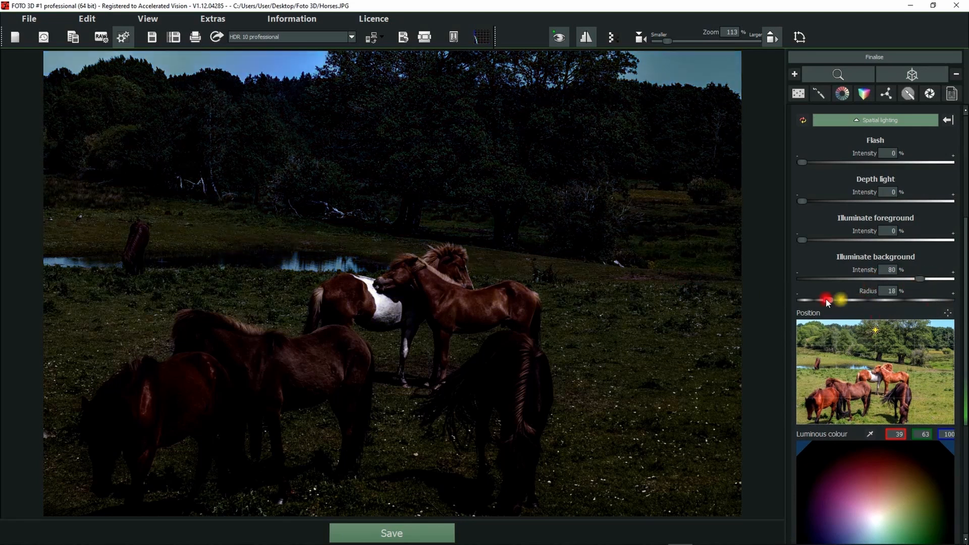
left_click_drag(863, 301, 940, 300)
scroll(886, 441, "down", 3)
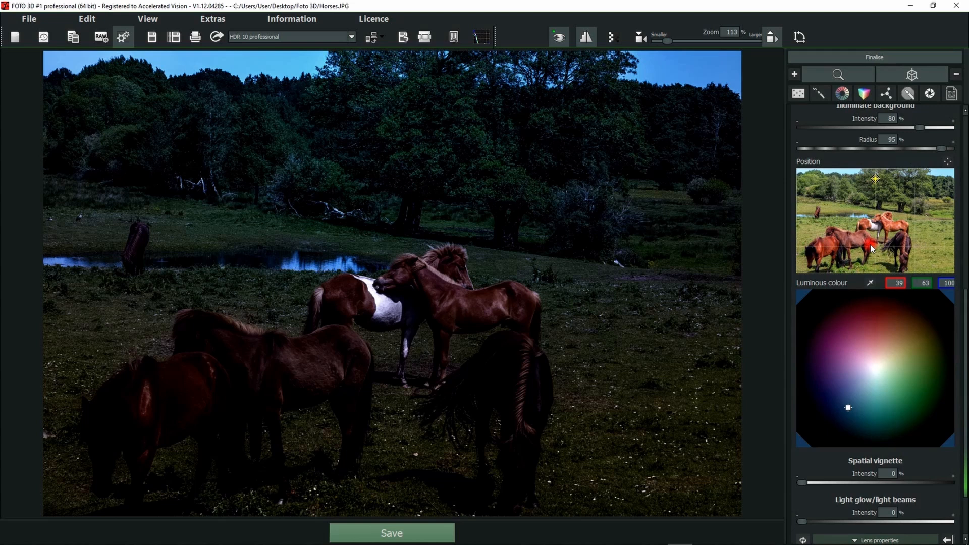
mouse_move(882, 182)
left_mouse_down()
mouse_move(940, 183)
mouse_move(878, 183)
left_mouse_up()
Try green and red luminous colours for the background illumination.
left_click_drag(867, 402, 914, 395)
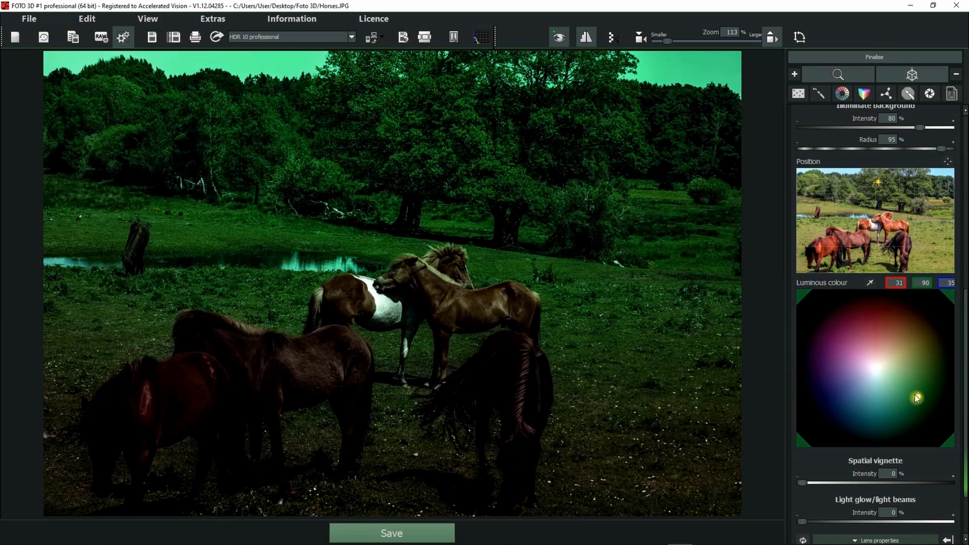
left_click(895, 330)
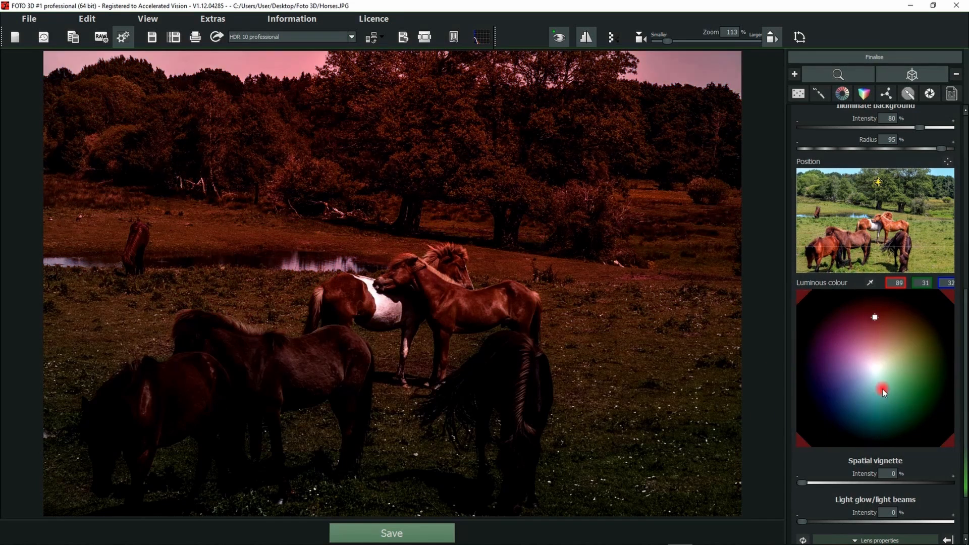
left_click(883, 356)
mouse_move(875, 341)
left_mouse_down()
mouse_move(869, 325)
mouse_move(848, 359)
mouse_move(874, 385)
mouse_move(884, 350)
mouse_move(871, 321)
left_mouse_up()
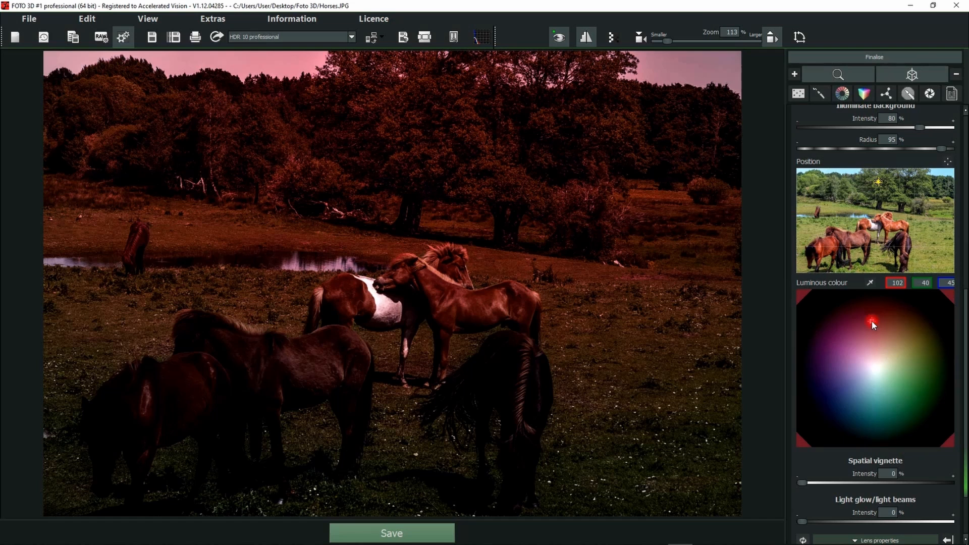
Set the background light's luminous colour to a blue of about 34, 34, 94 and collapse the Spatial lighting group.
left_click(820, 398)
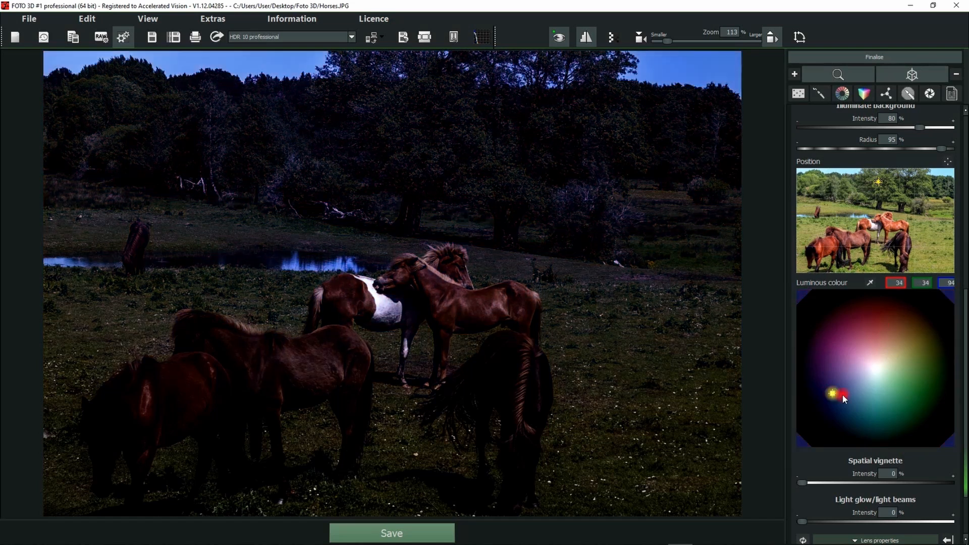
scroll(903, 277, "up", 10)
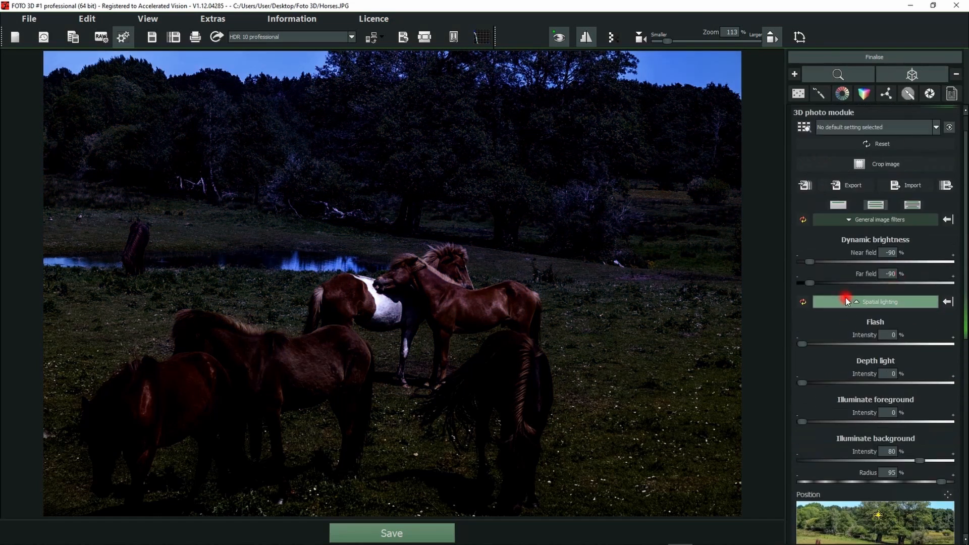
left_click(869, 302)
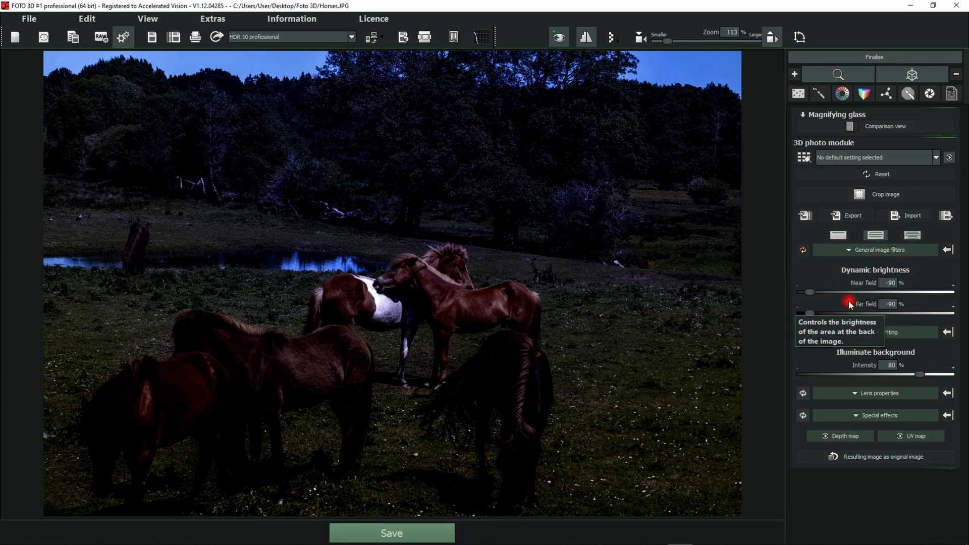
Set the dynamic brightness to -88 % near field and -63 % far field, and check the horse photo's depth map.
left_click_drag(810, 292, 832, 312)
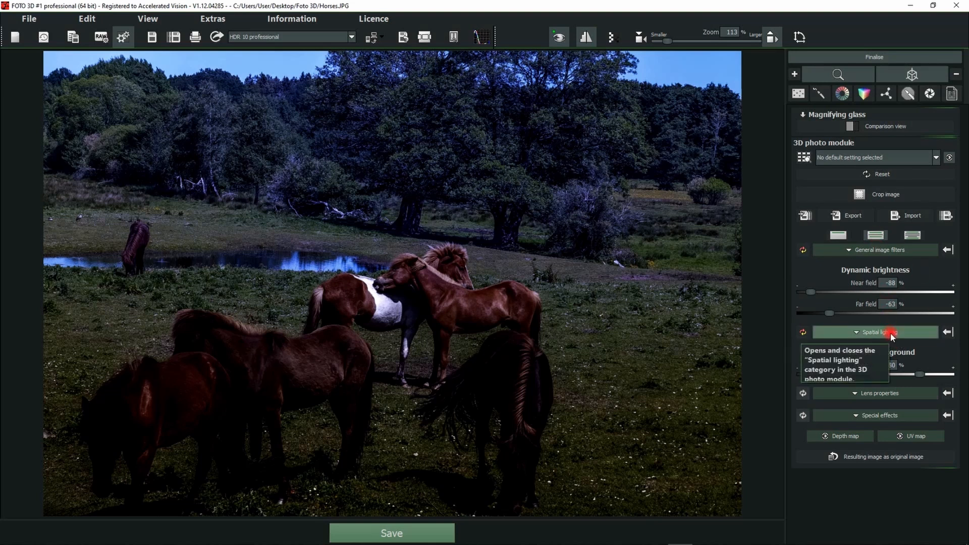
left_click(846, 437)
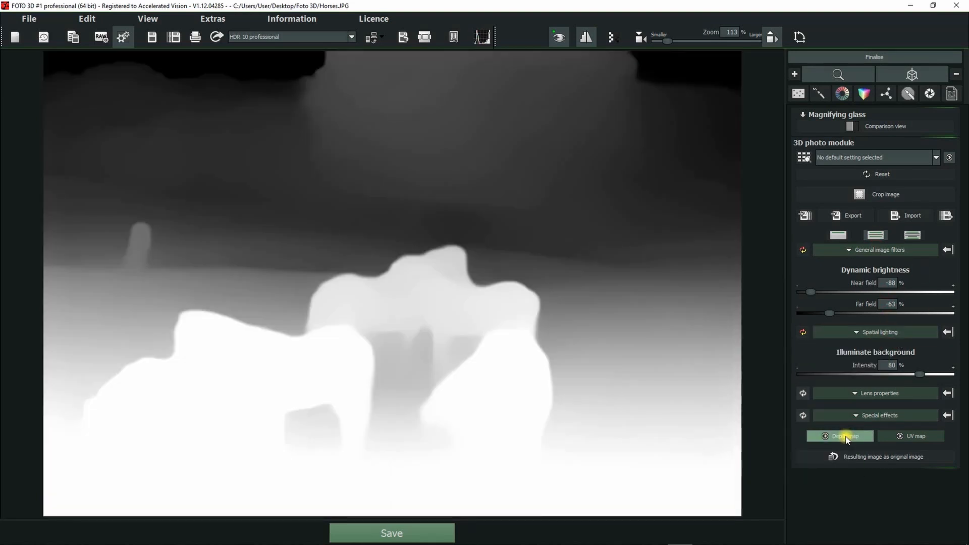
left_click(846, 437)
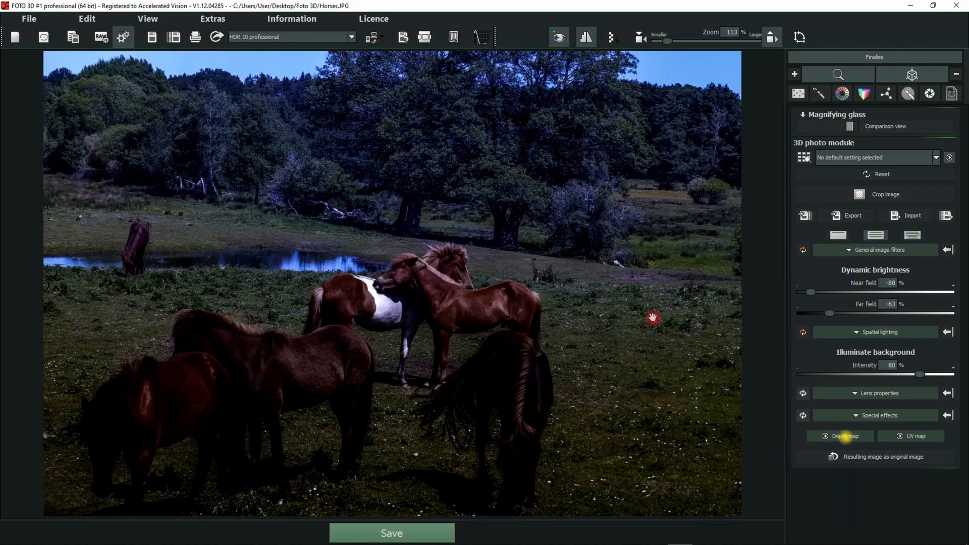
Reset the General image filters and Spatial lighting settings of the horse photo.
left_click(858, 251)
left_click(861, 250)
left_click(803, 253)
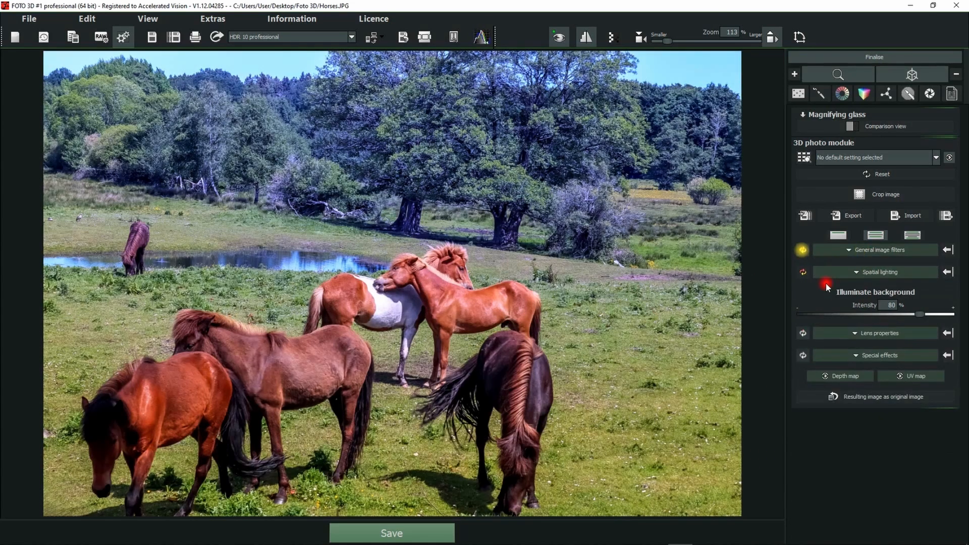
left_click(803, 273)
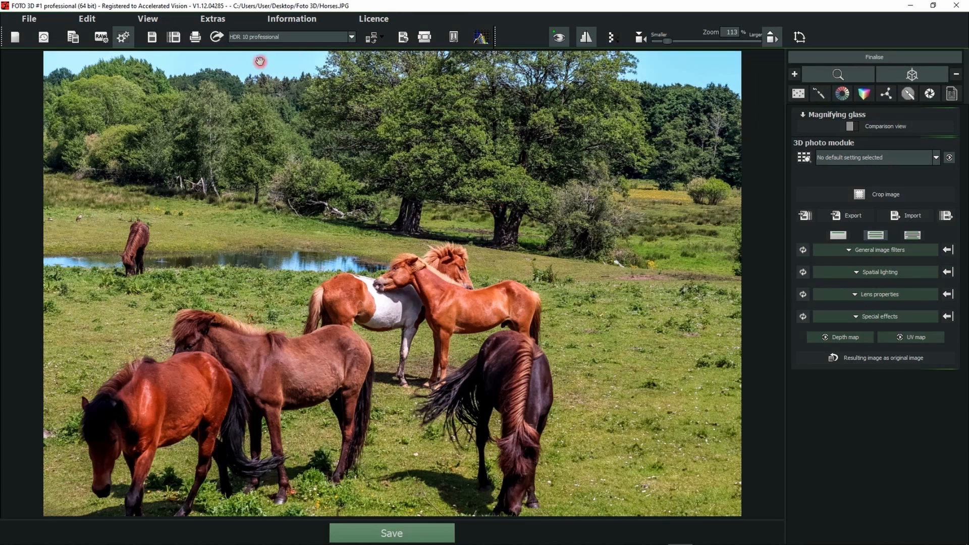
Open Tailor.jpg without saving the current project and inspect the new photo's depth map.
left_click(49, 41)
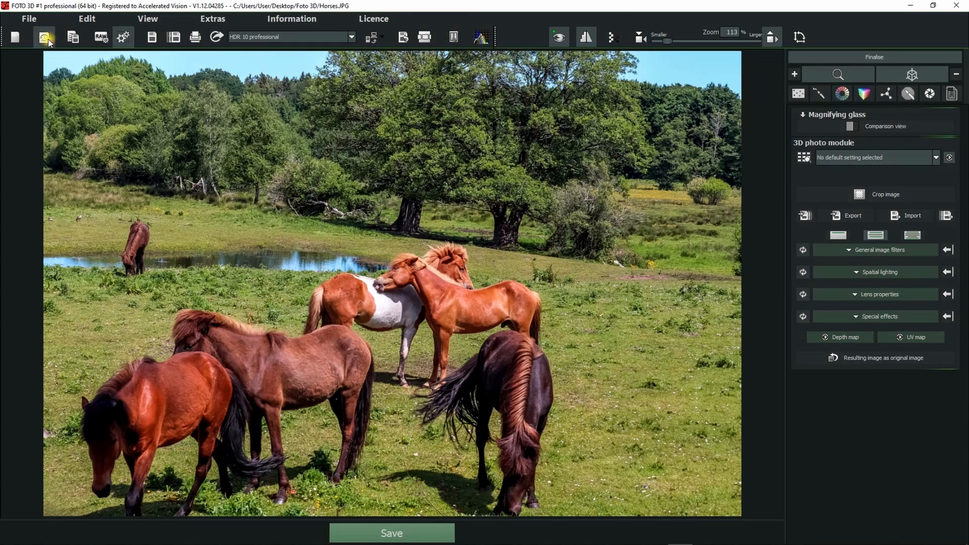
left_click(278, 283)
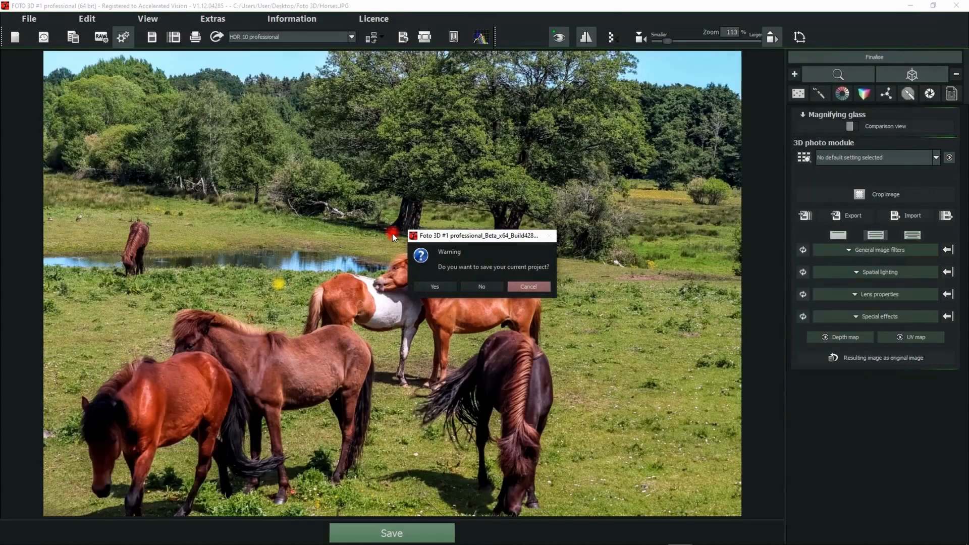
left_click(485, 286)
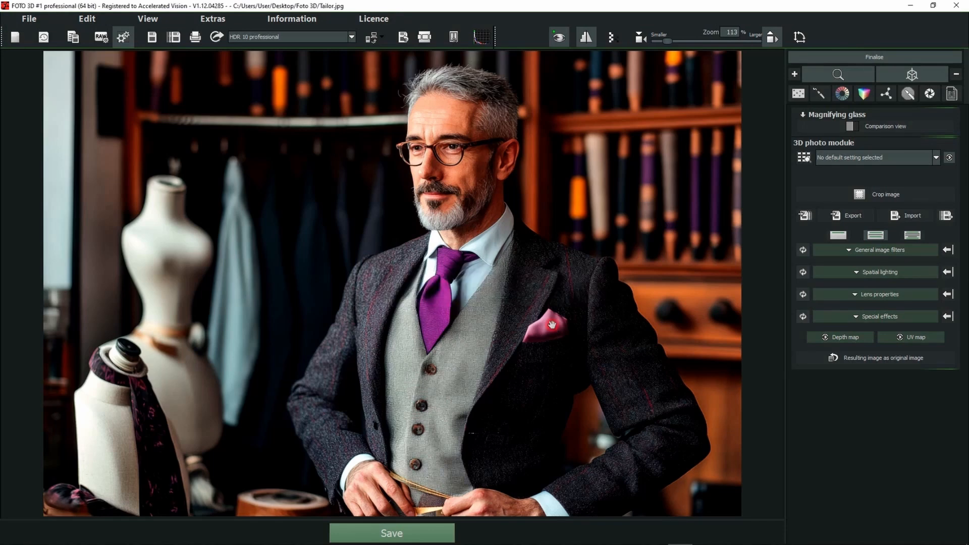
left_click(839, 338)
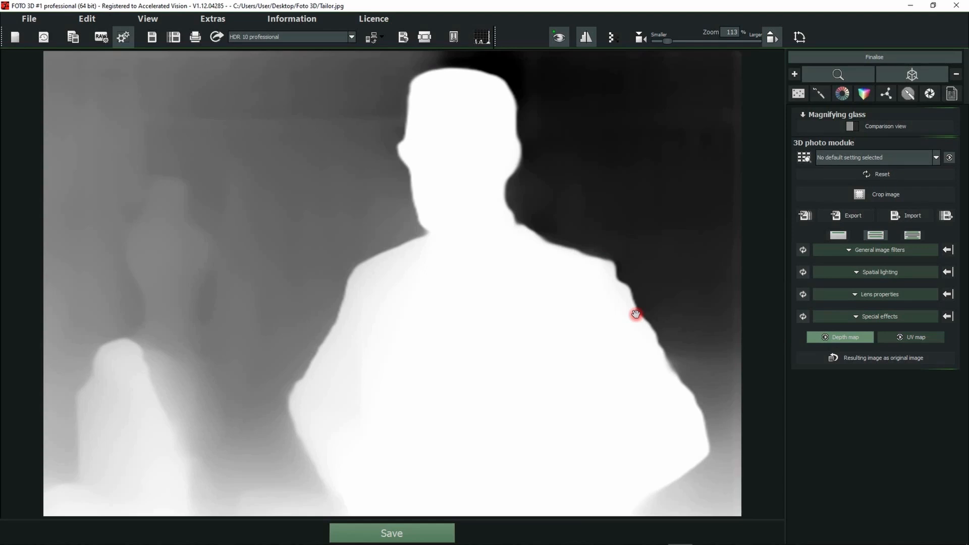
left_click(839, 338)
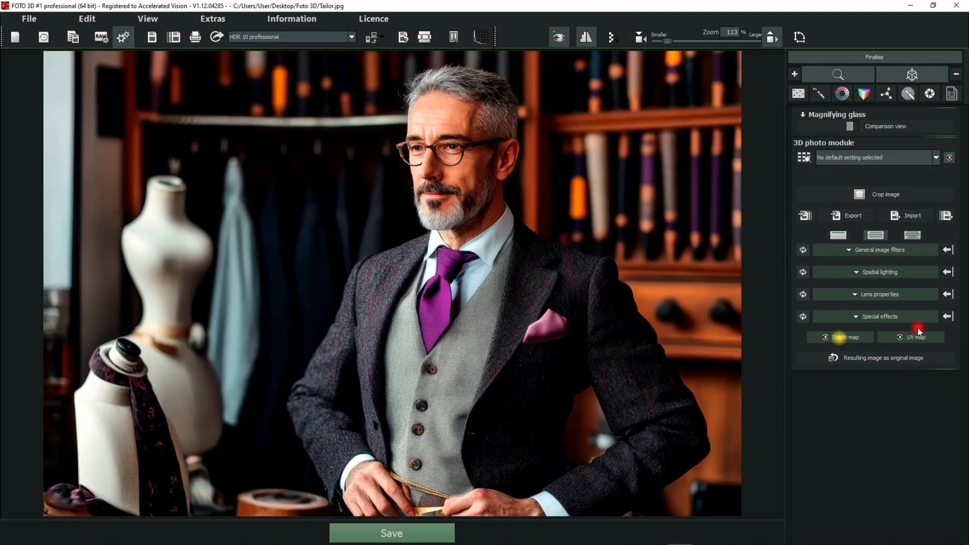
Show the Lens properties and set the depth of field / bokeh radius to 32 %.
left_click(866, 294)
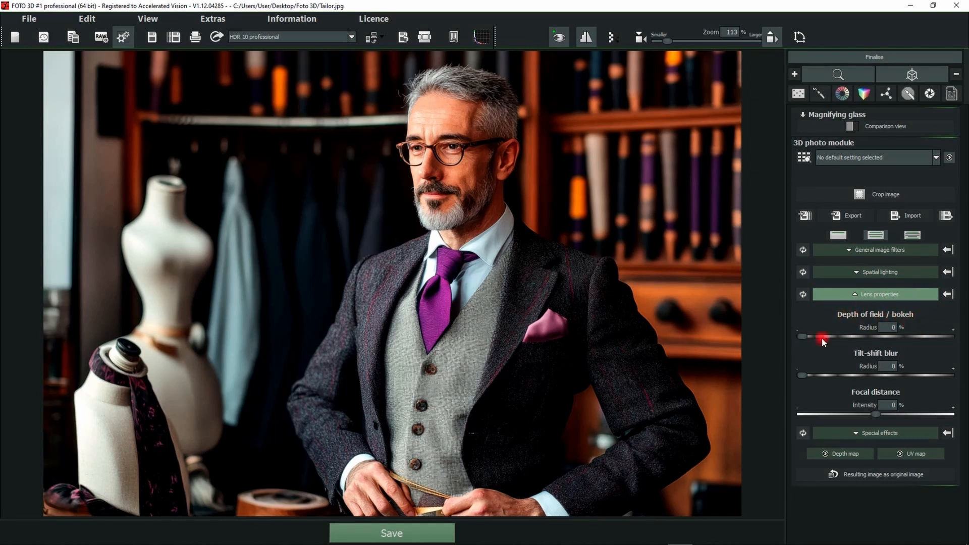
left_click_drag(801, 336, 851, 341)
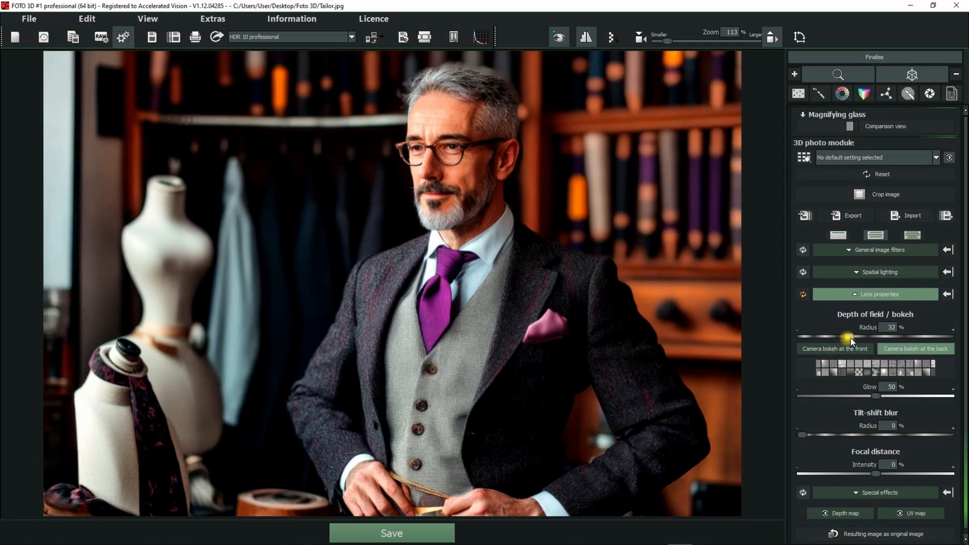
left_click(851, 366)
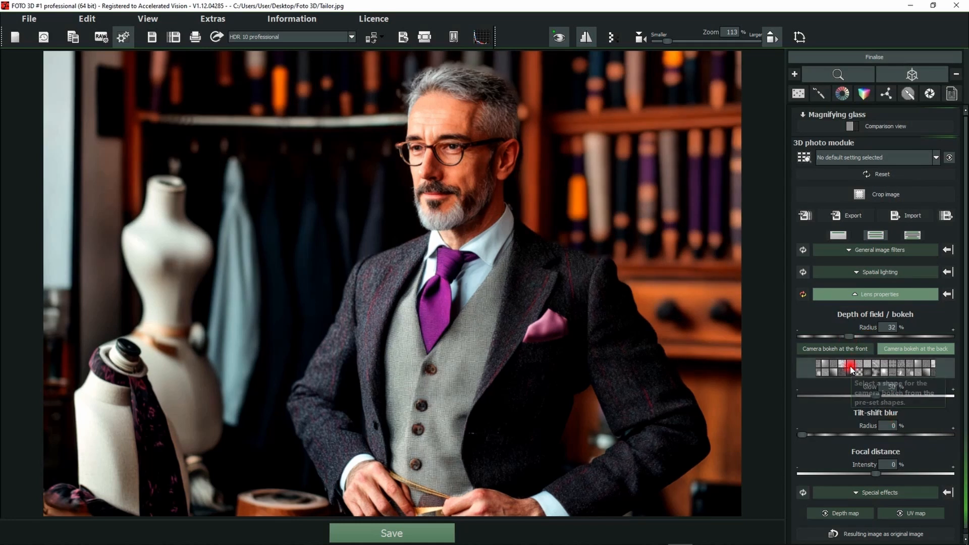
Try the camera bokeh at the front of the tailor photo and switch it back to the background.
left_click(838, 350)
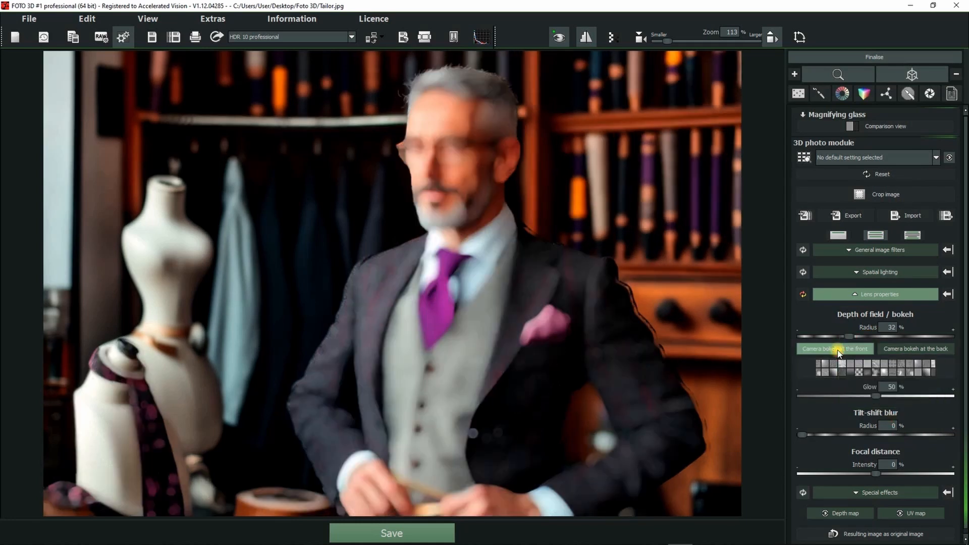
left_click(808, 396)
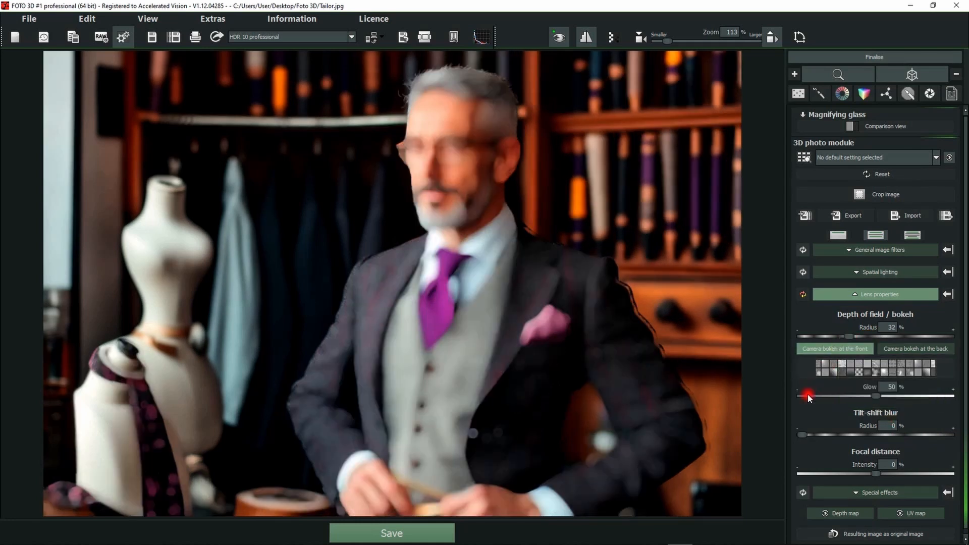
left_click(895, 349)
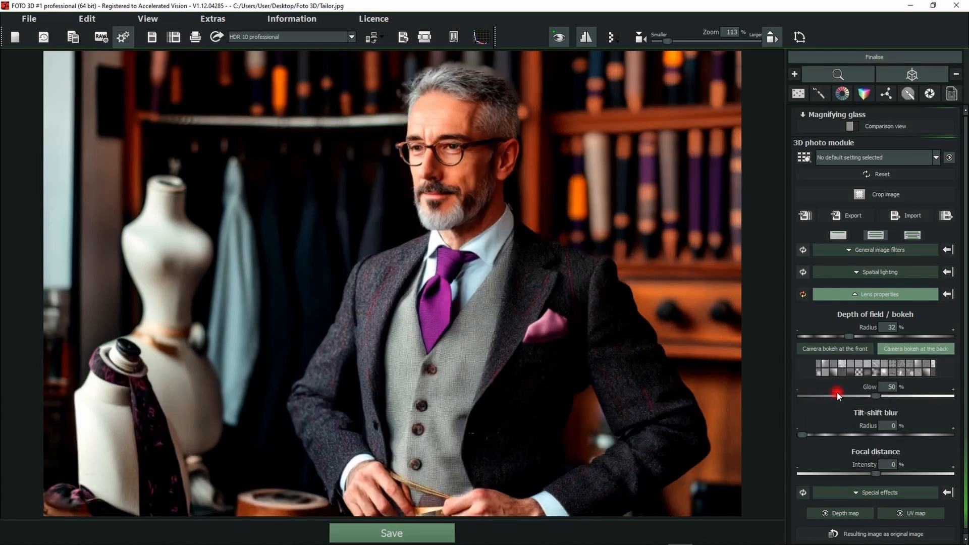
Choose the pentagon with the darker centre as the bokeh shape and set the glow to 97 %.
left_click(851, 370)
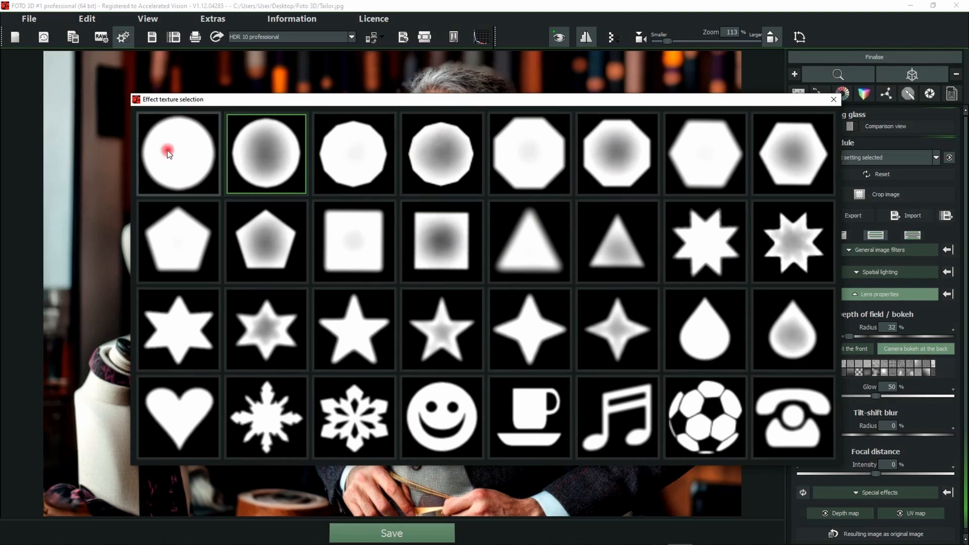
left_click(238, 244)
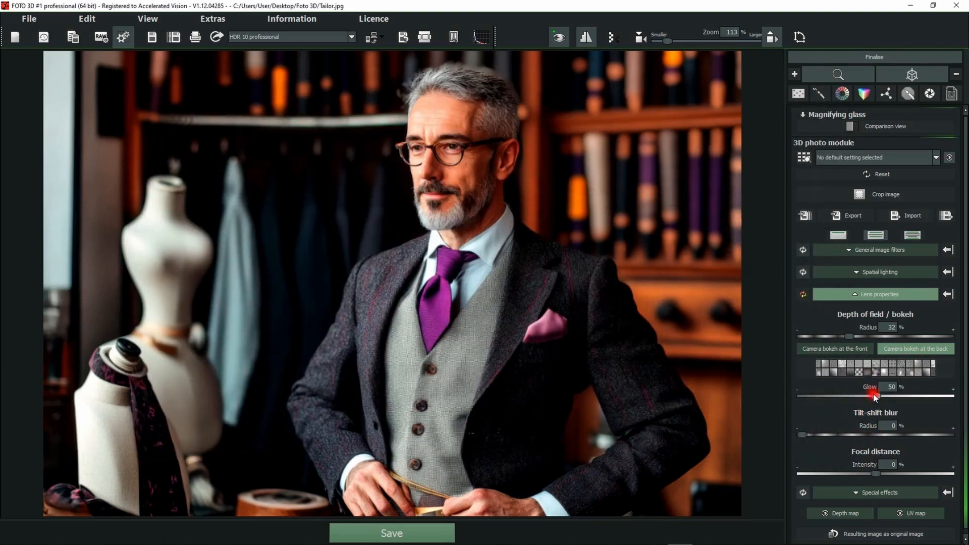
left_click_drag(876, 396, 945, 397)
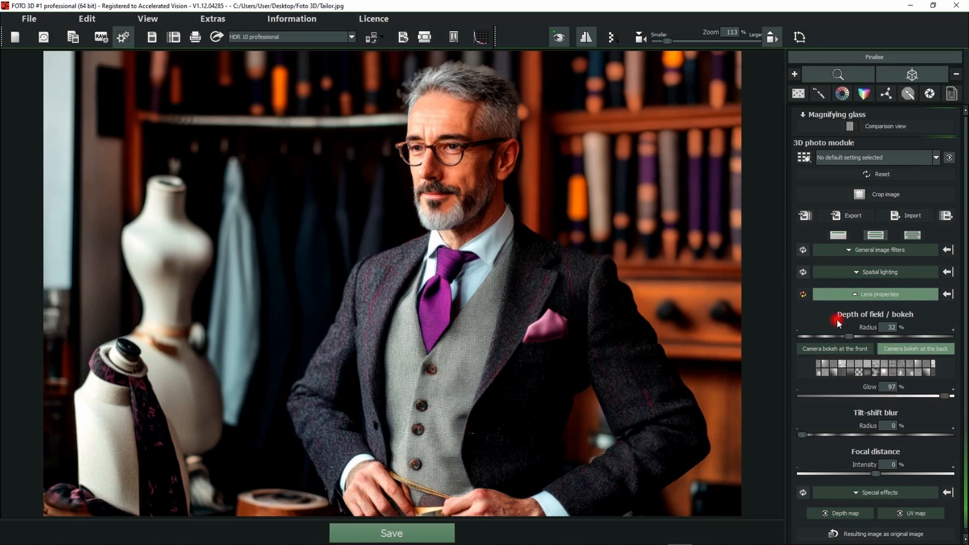
Change the bokeh shape of the tailor photo's background to the solid white circle.
left_click(850, 364)
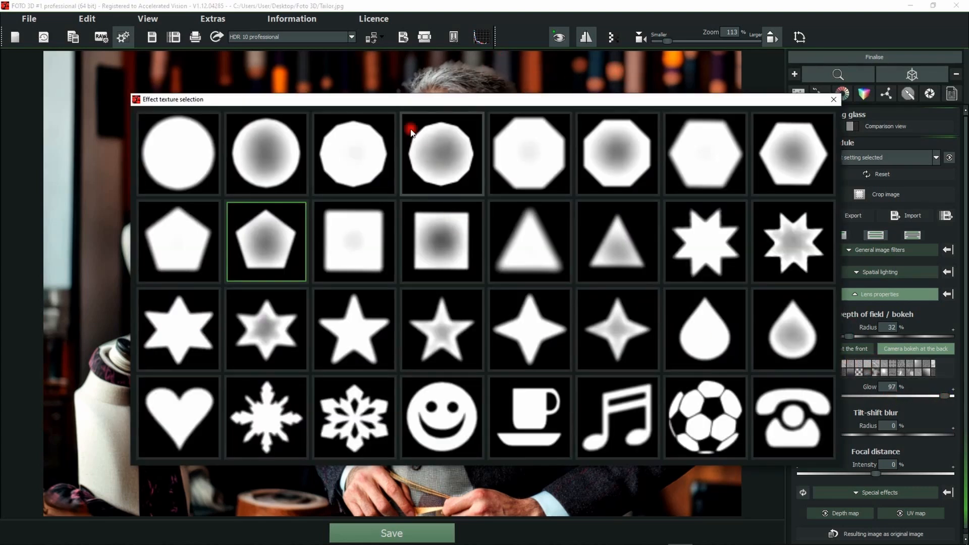
left_click(186, 155)
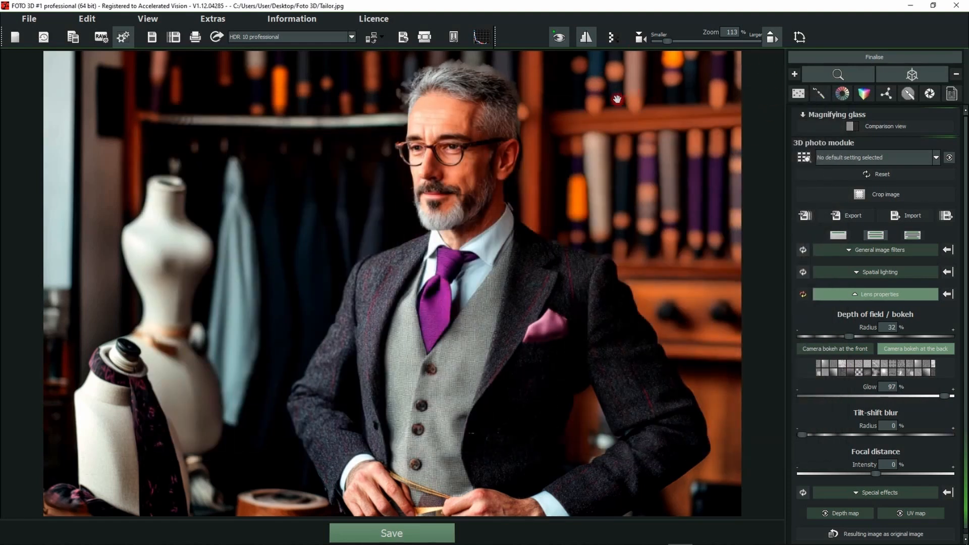
scroll(904, 380, "down", 1)
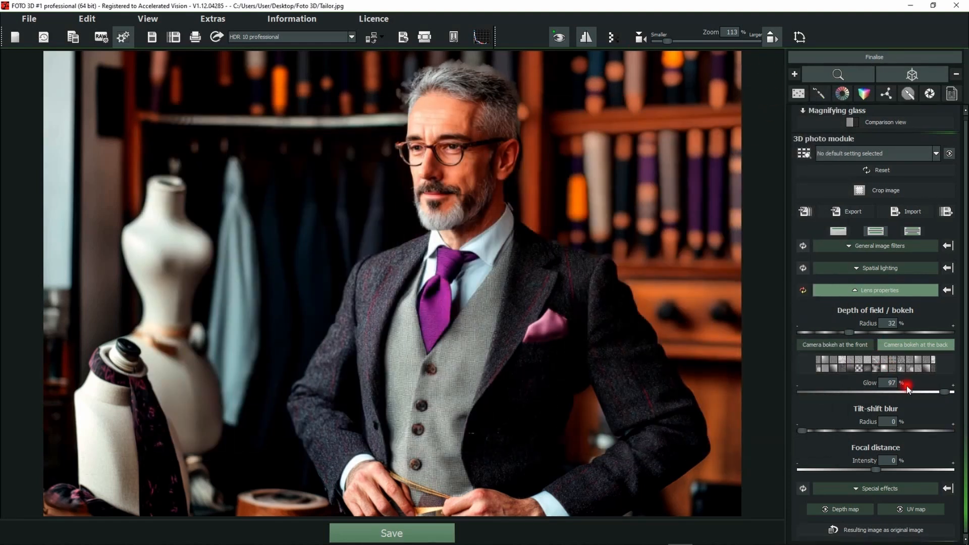